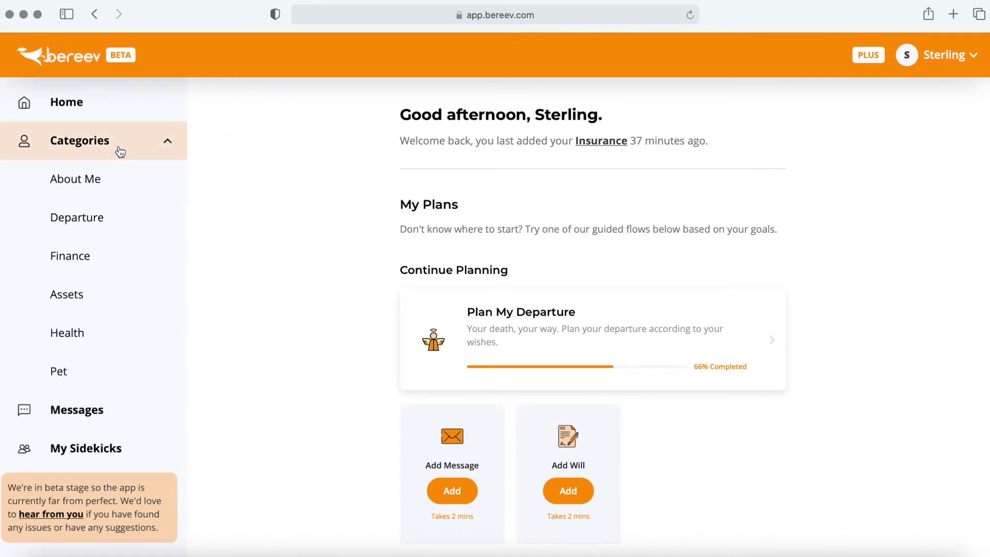
# Step: Open Finance and check You've Added, which holds the existing Zurich life insurance policy
pyautogui.click(148, 264)
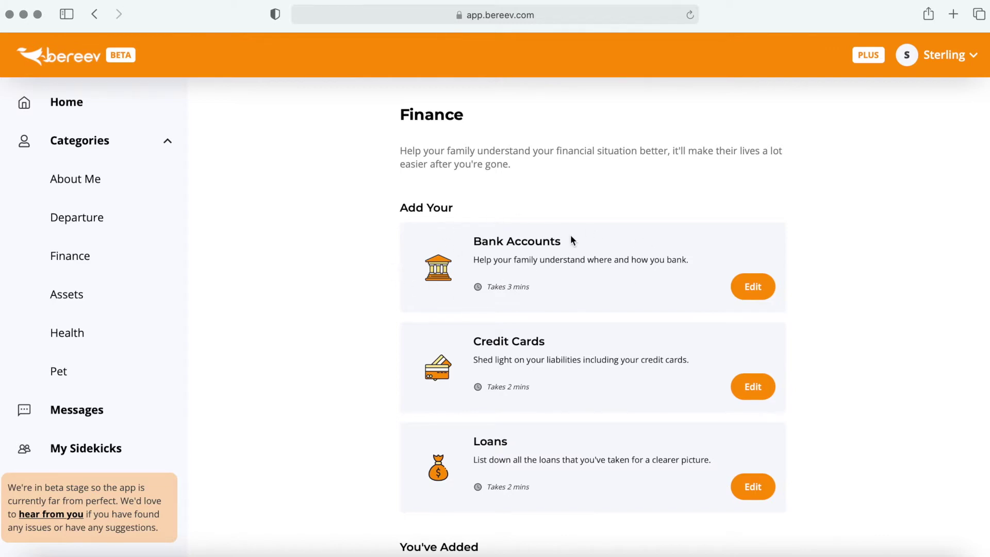
pyautogui.scroll(-5, 394, 222)
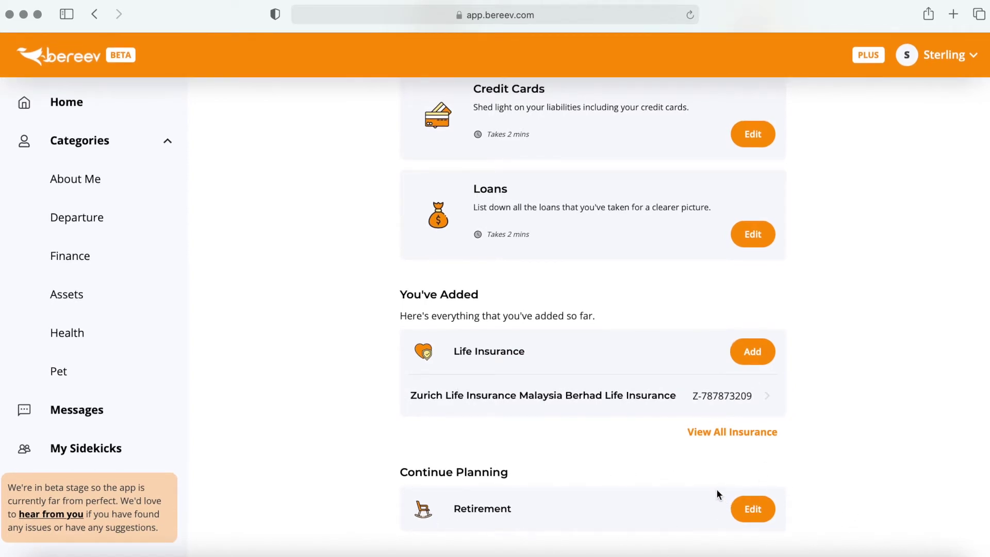
pyautogui.scroll(5, 716, 488)
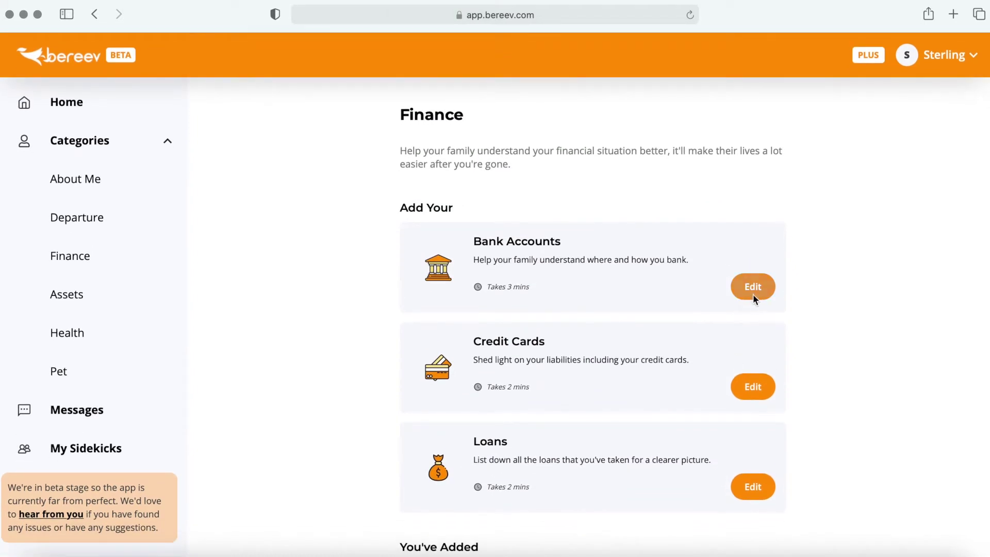
# Step: Start a new bank account with Malayan Banking Berhad as the bank and Savings as the type
pyautogui.click(754, 289)
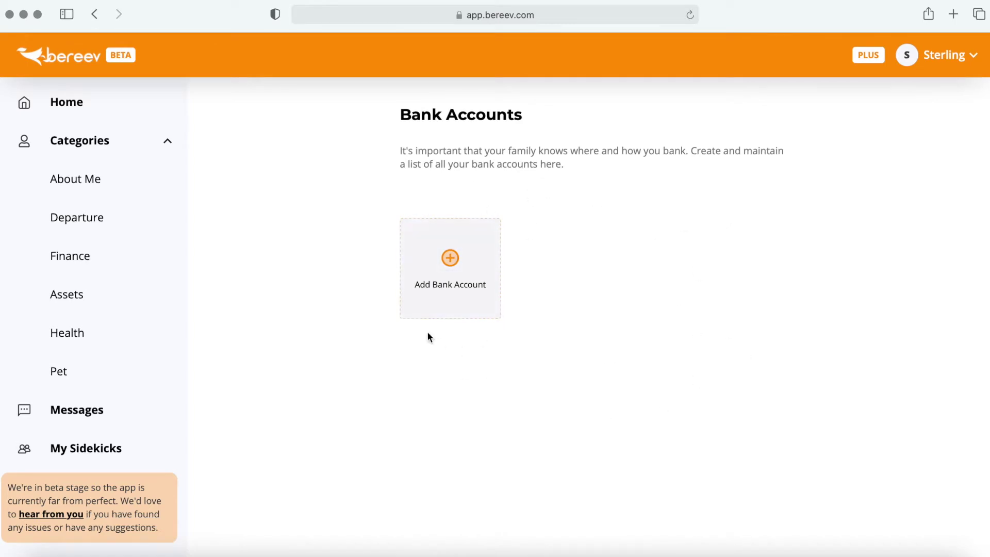
pyautogui.click(482, 315)
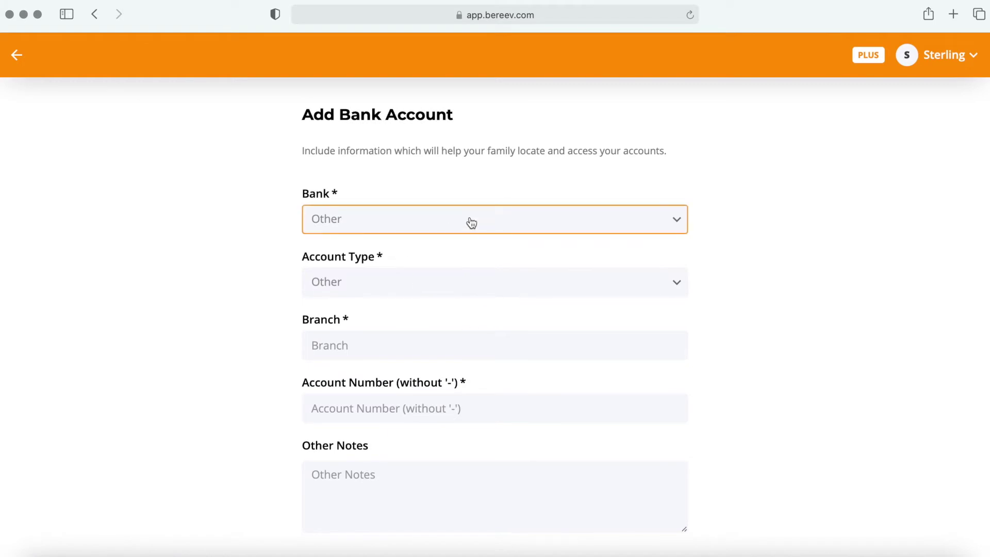
pyautogui.click(490, 225)
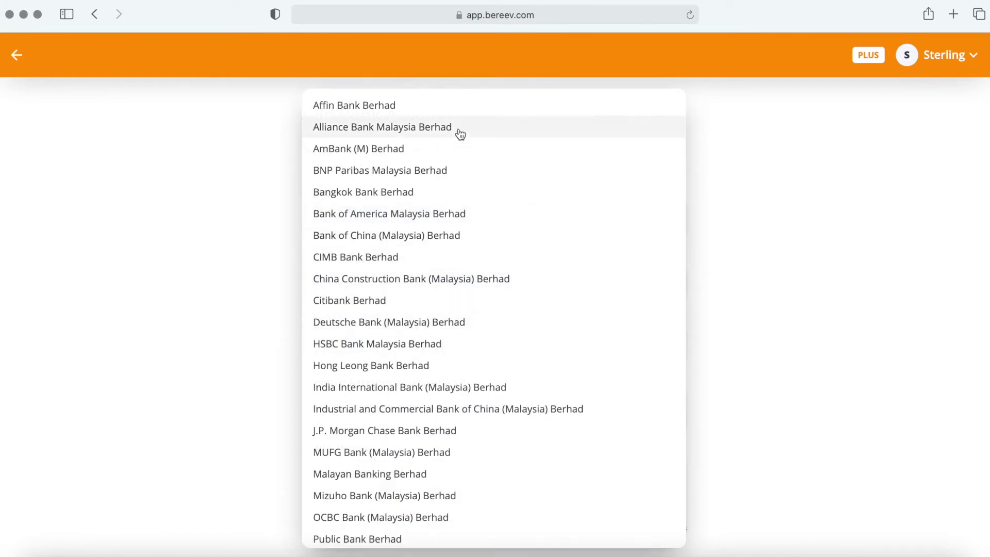
pyautogui.click(459, 474)
pyautogui.click(666, 288)
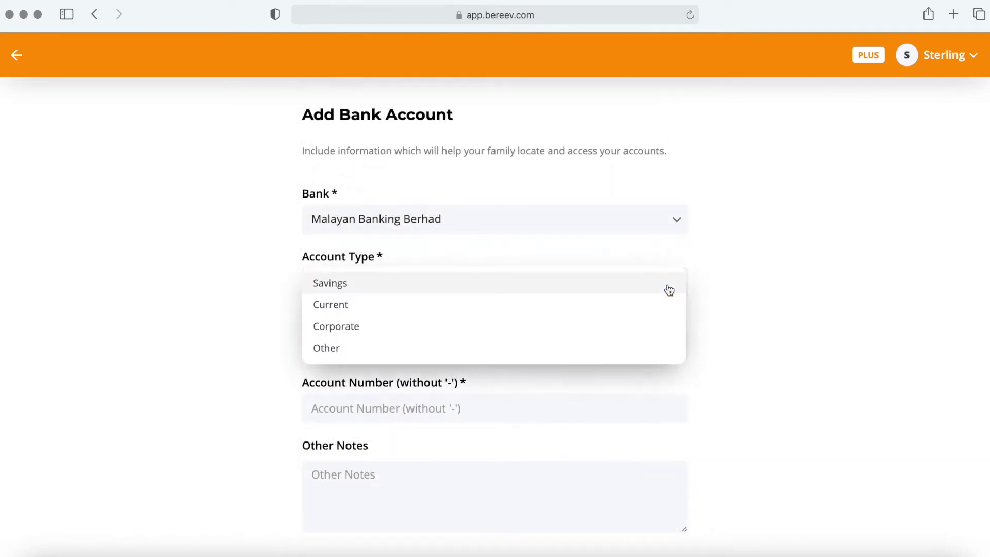
pyautogui.click(661, 290)
# Step: Enter Kuala Lumpur as the branch and the account number, then save the account
pyautogui.click(676, 345)
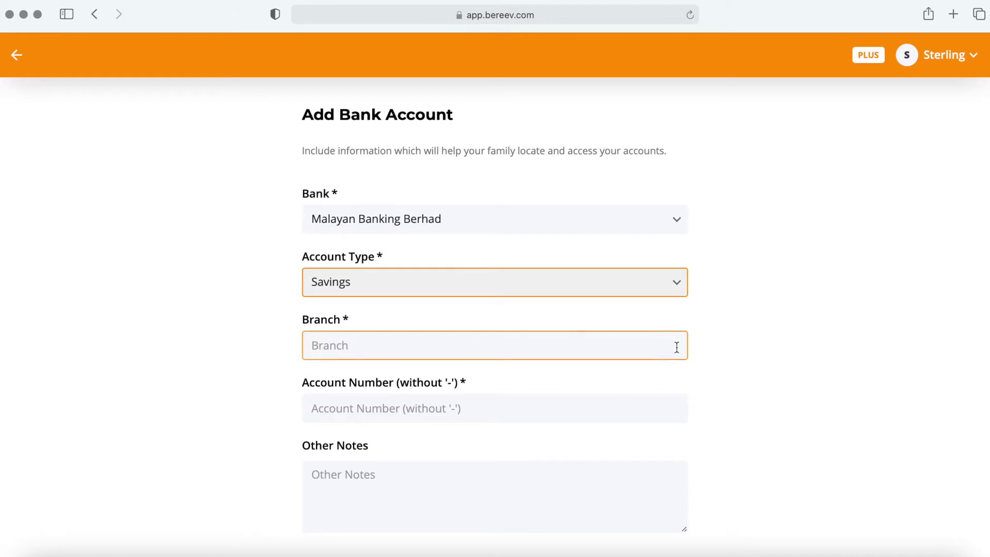
pyautogui.scroll(-2, 754, 356)
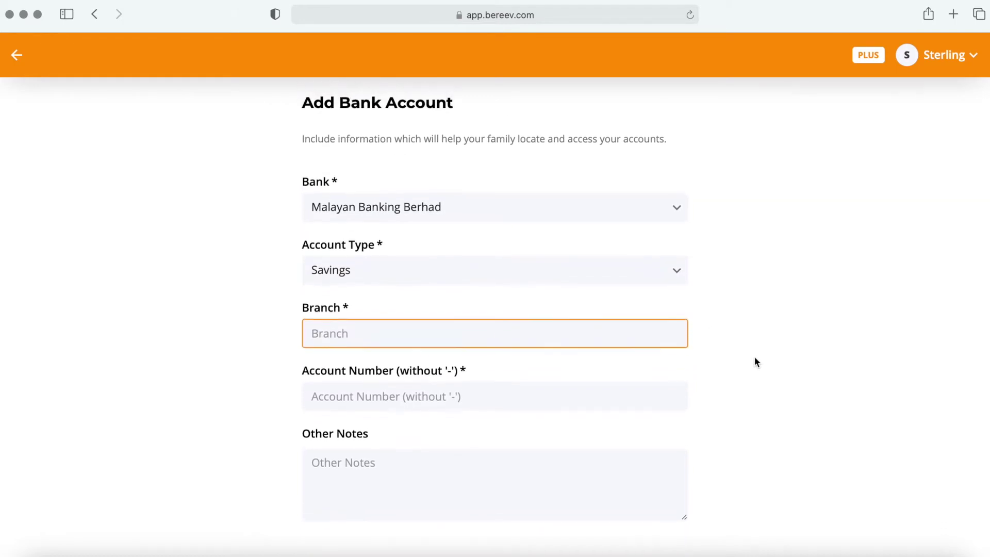
pyautogui.write('Kuala Lumpur')
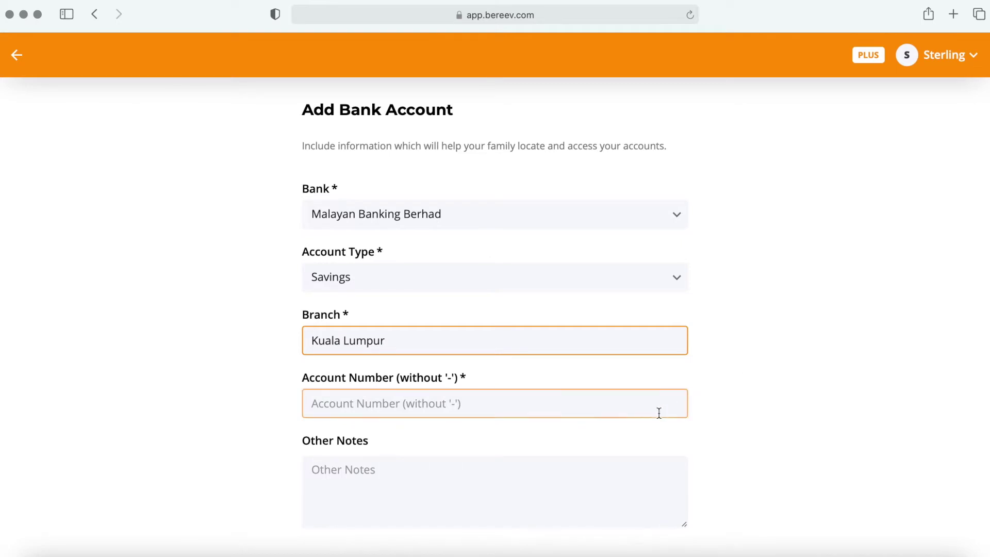
pyautogui.click(586, 411)
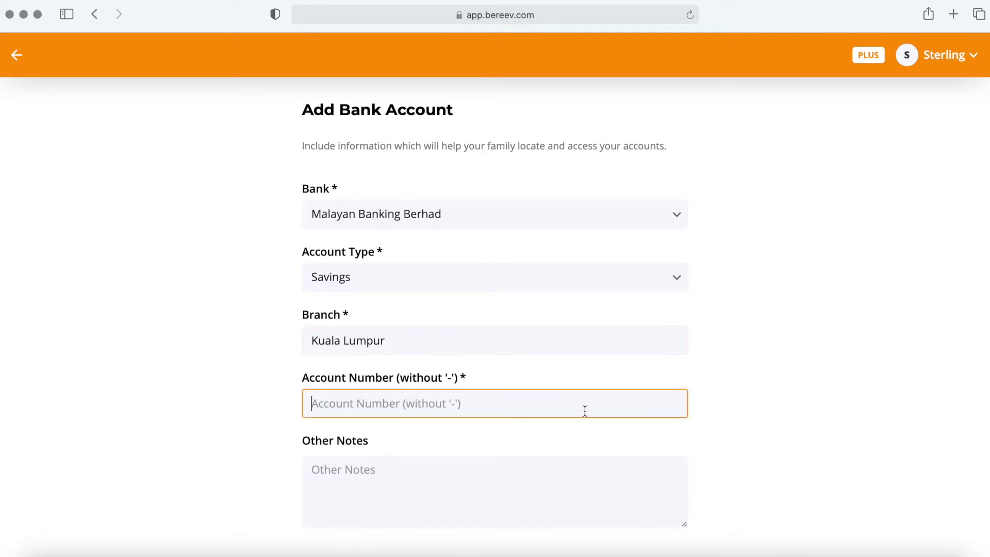
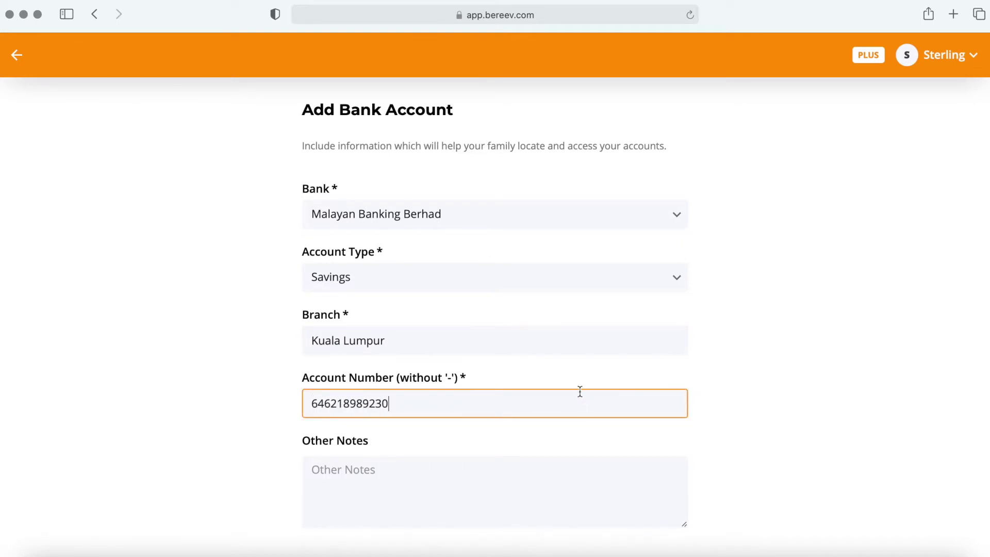
pyautogui.scroll(-2, 471, 427)
pyautogui.click(464, 431)
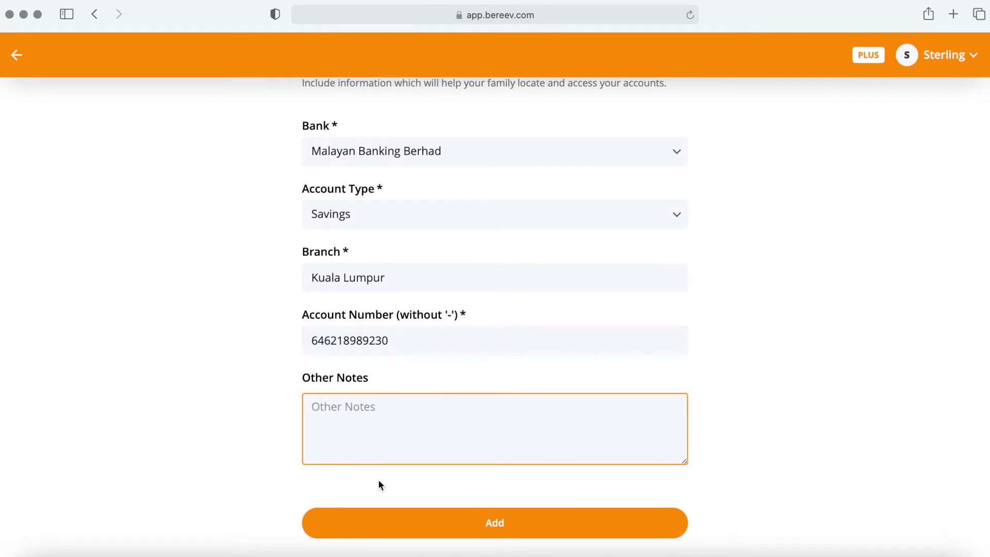
pyautogui.click(661, 533)
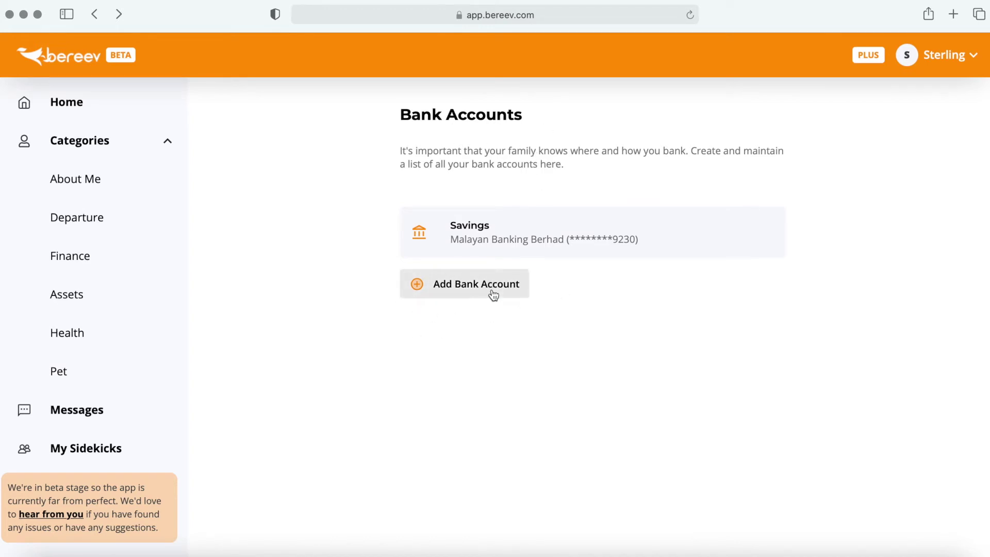
# Step: Go back to Finance and find the Malayan Banking savings account under You've Added
pyautogui.click(155, 257)
pyautogui.scroll(-5, 422, 281)
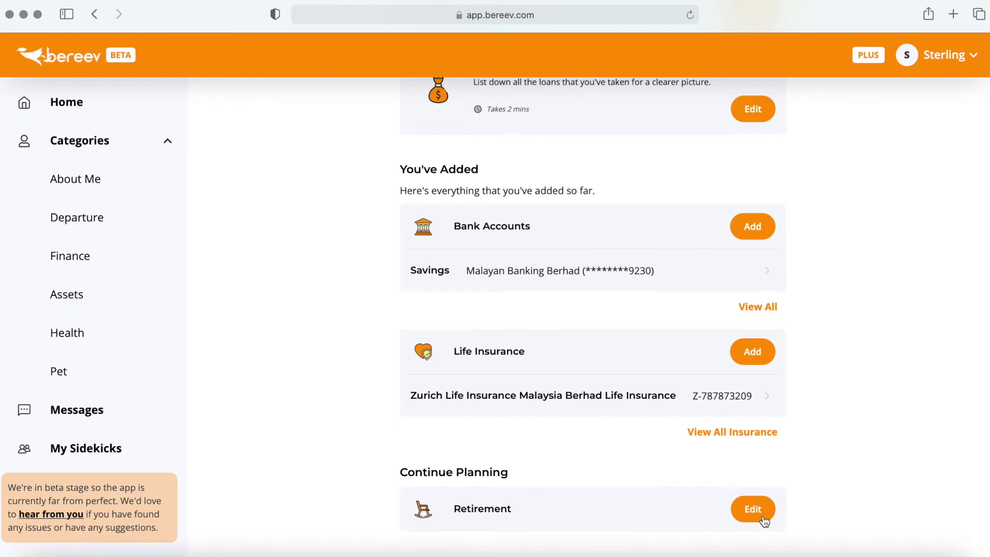
# Step: Start a new retirement plan with institution KWSP and fill in its account number
pyautogui.click(764, 519)
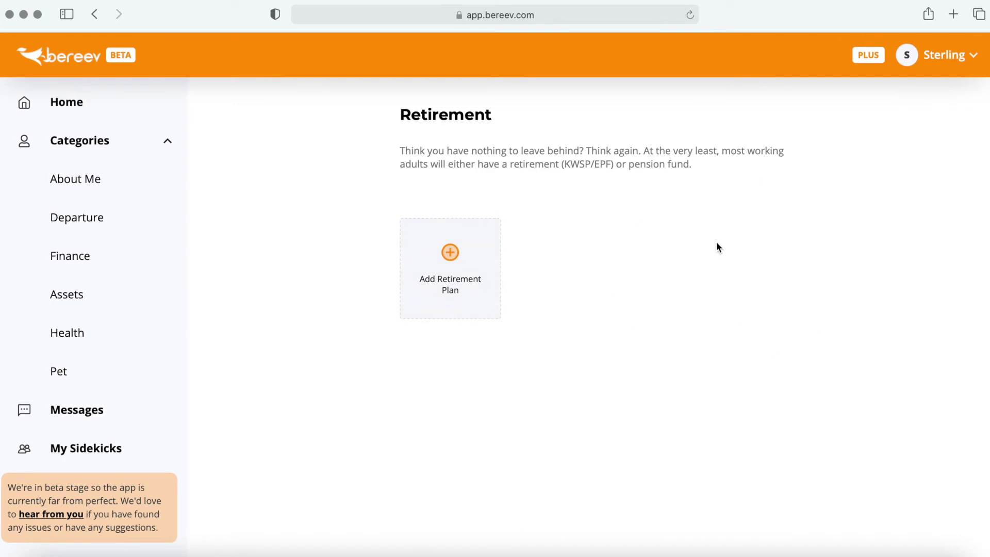
pyautogui.click(484, 307)
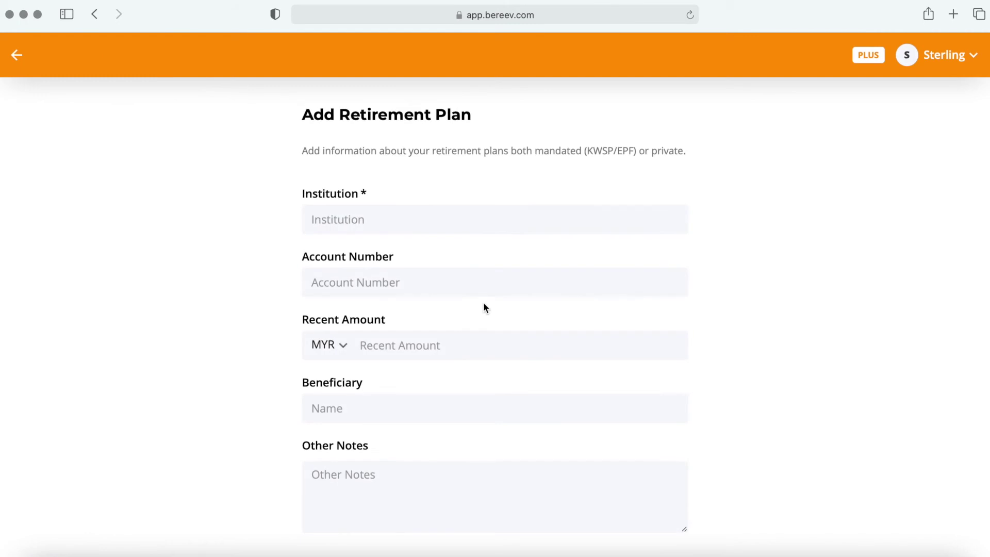
pyautogui.click(473, 219)
pyautogui.scroll(-1, 634, 280)
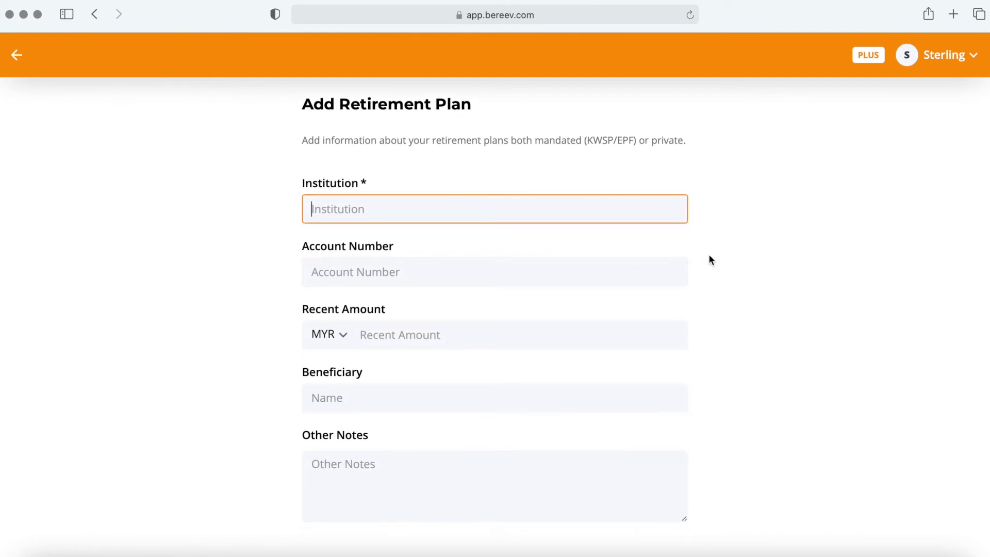
pyautogui.write('KWSP')
pyautogui.click(578, 266)
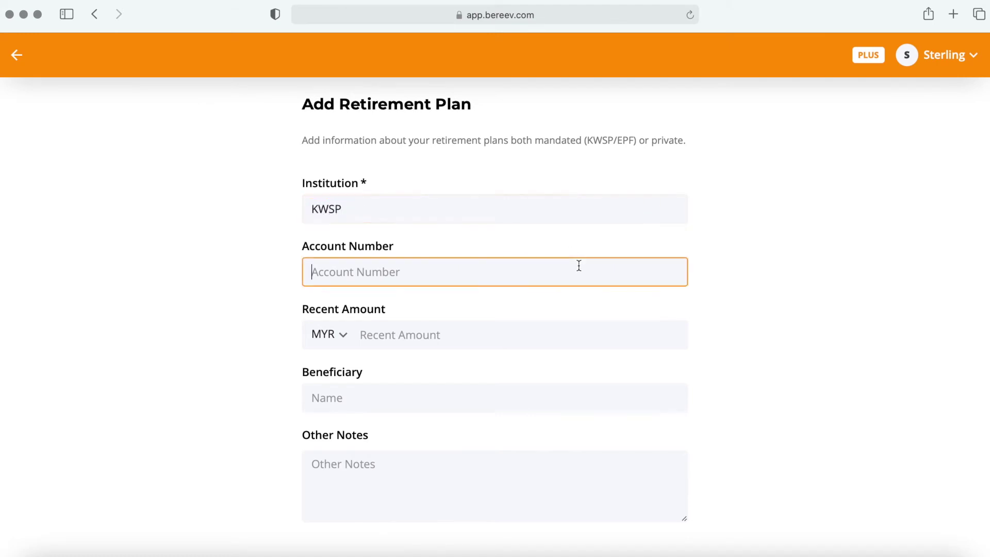
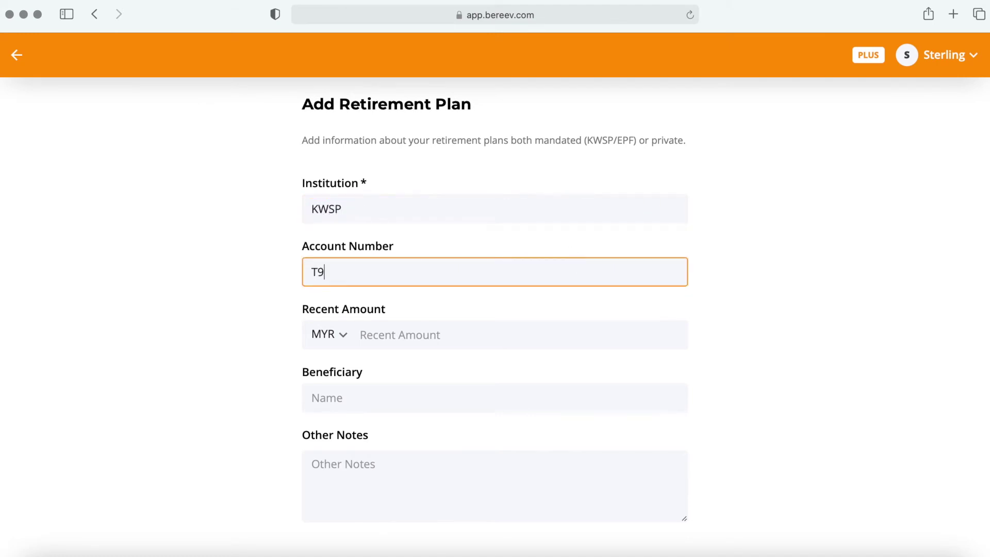
# Step: Leave the recent amount and beneficiary empty, then continue to the attachments step
pyautogui.click(559, 327)
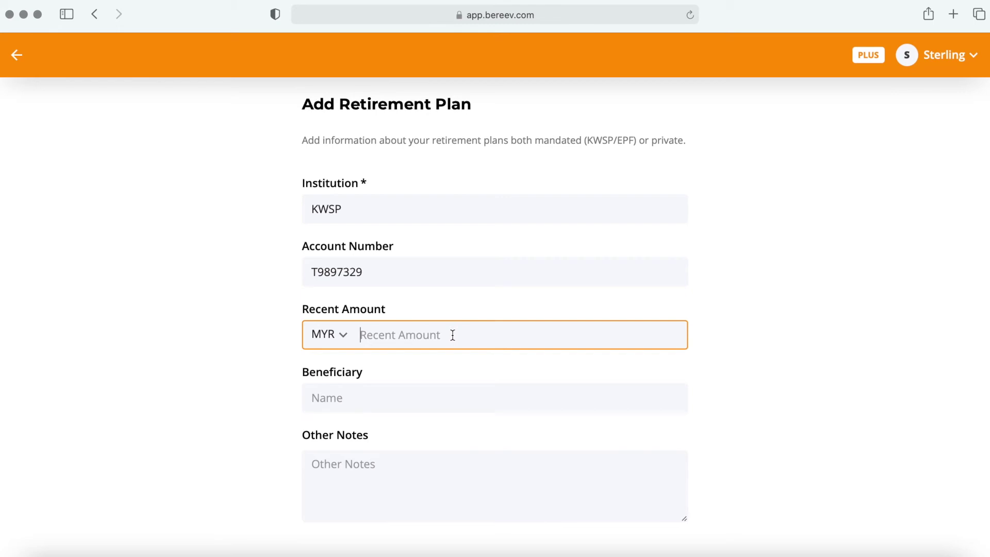
pyautogui.click(425, 387)
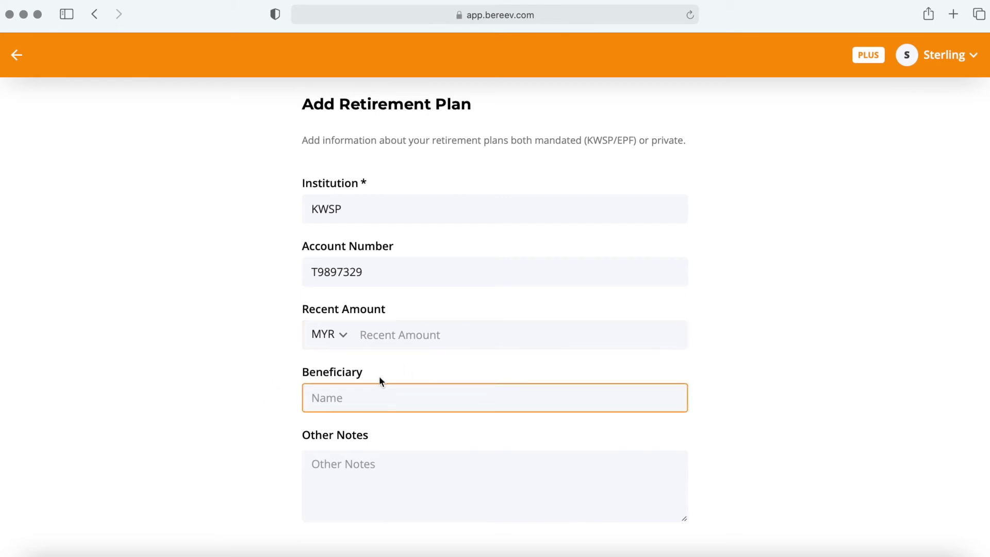
pyautogui.scroll(-1, 424, 388)
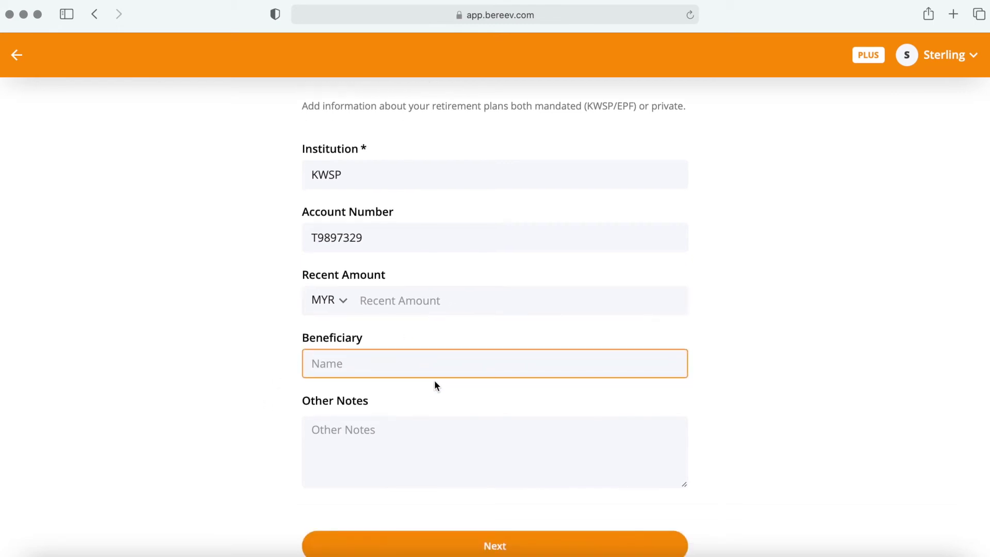
pyautogui.scroll(-1, 434, 381)
pyautogui.write('My mom.')
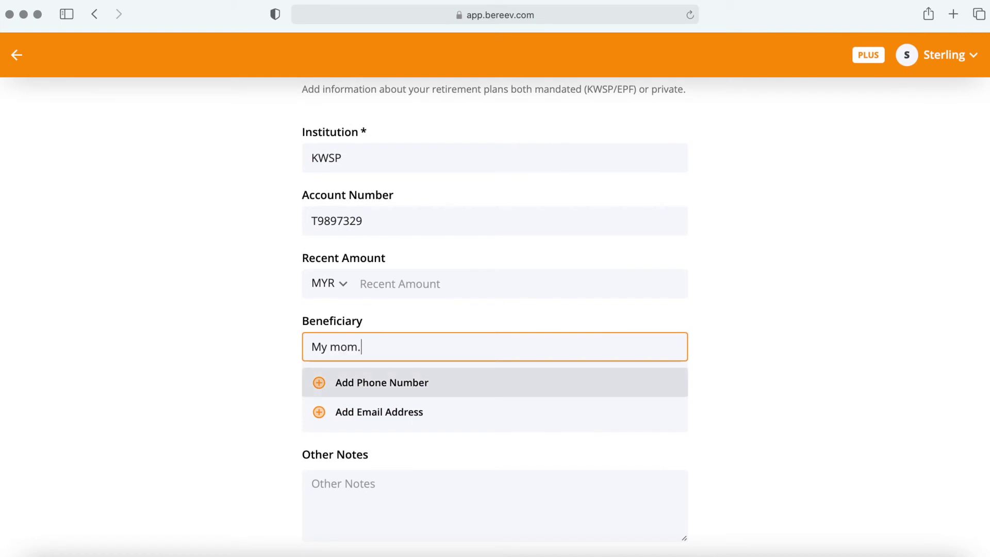
pyautogui.press('super+a')
pyautogui.press('BackSpace')
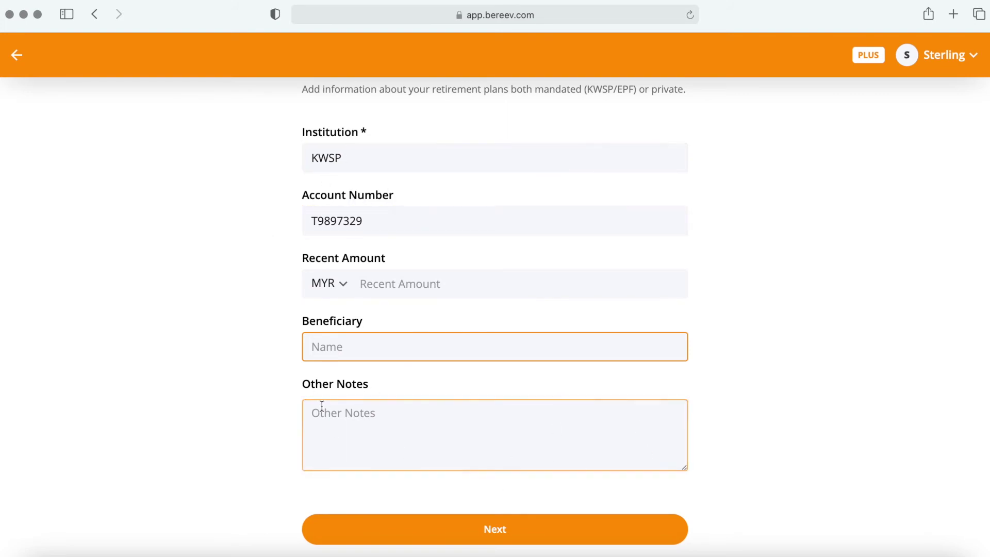
pyautogui.click(618, 539)
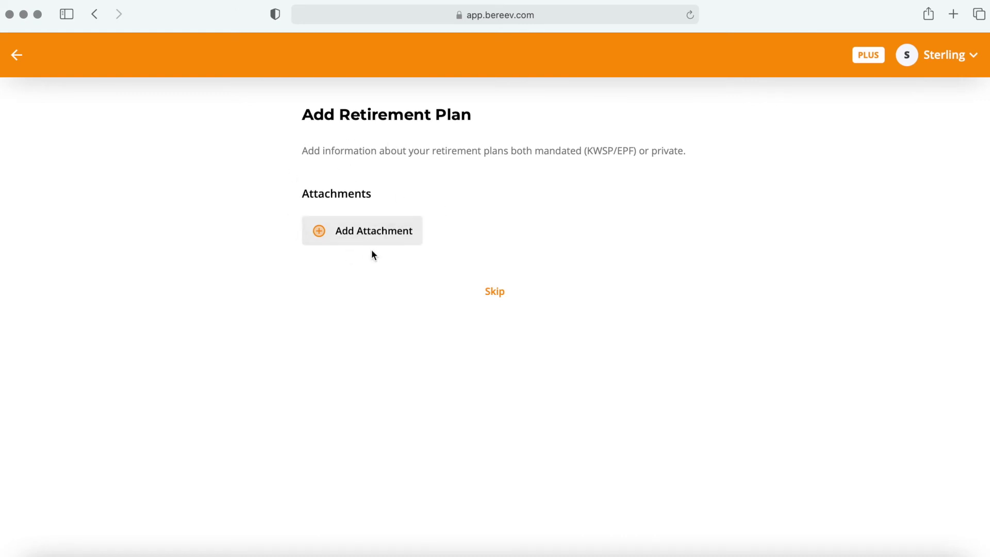
# Step: Save the KWSP plan with no attachments and return to the Finance section
pyautogui.click(521, 303)
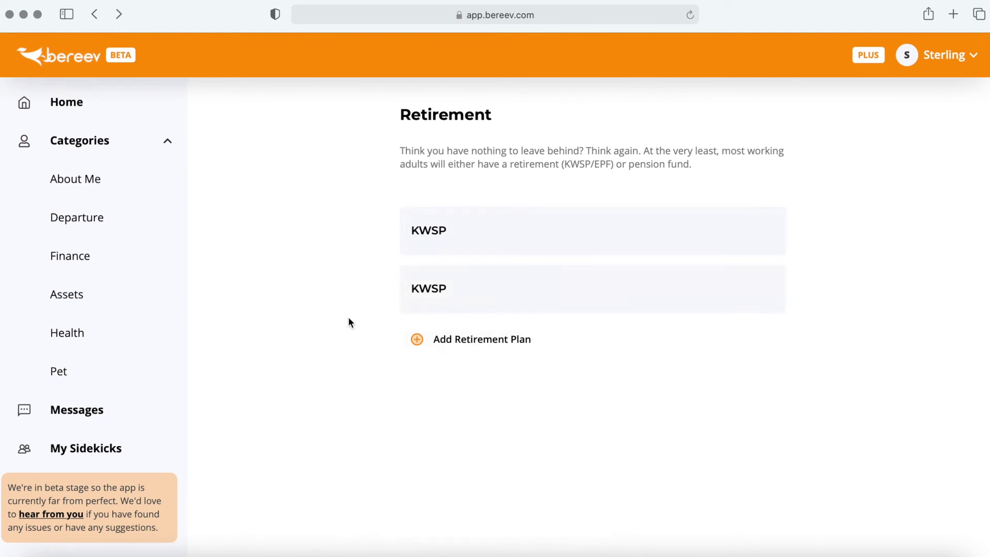
pyautogui.click(156, 271)
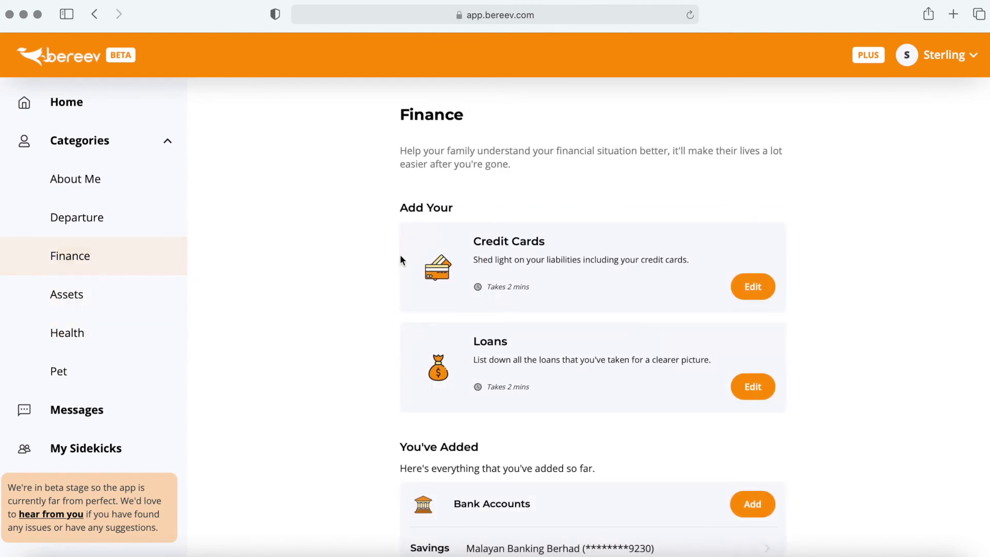
# Step: Scroll through You've Added, then open the Malayan Banking Berhad savings account details
pyautogui.scroll(-5, 392, 260)
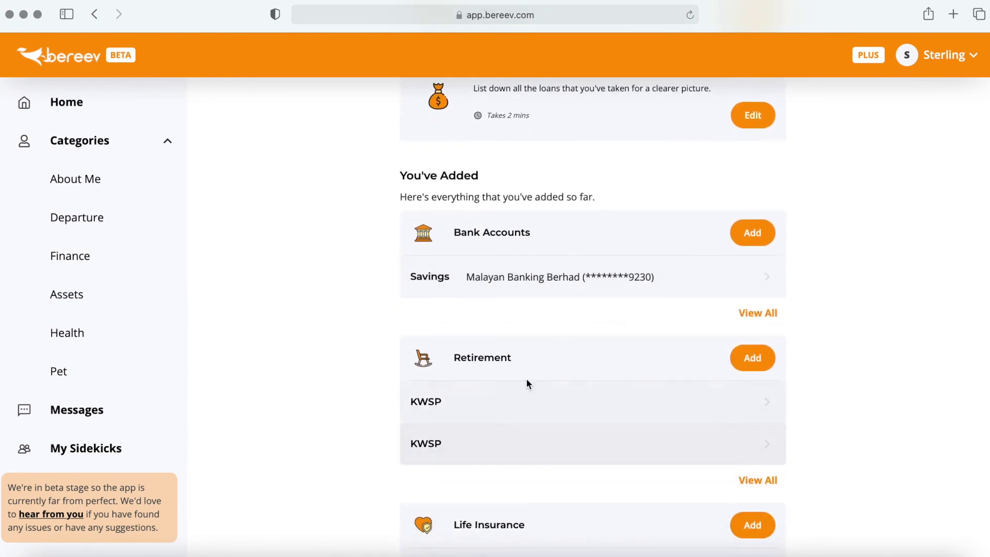
pyautogui.scroll(-2, 527, 407)
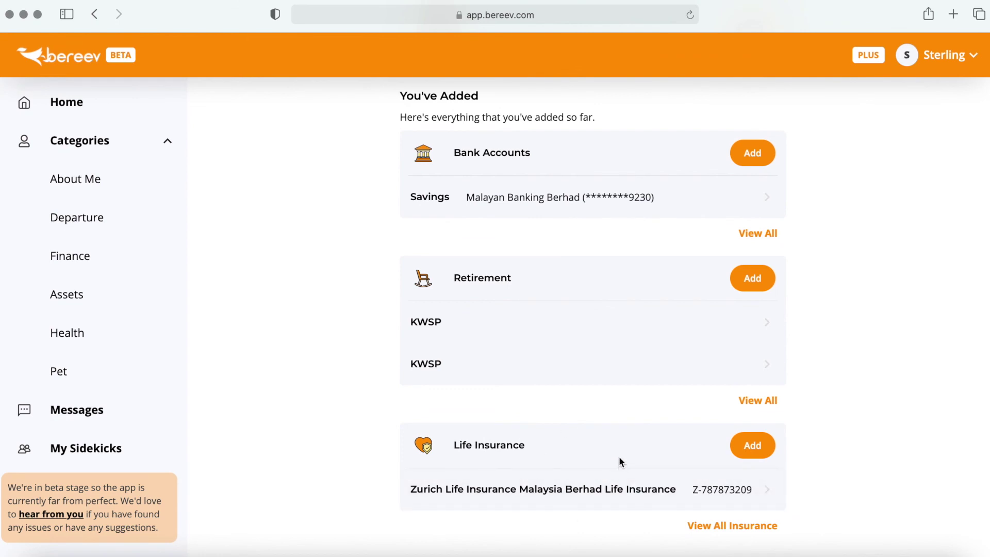
pyautogui.scroll(3, 619, 242)
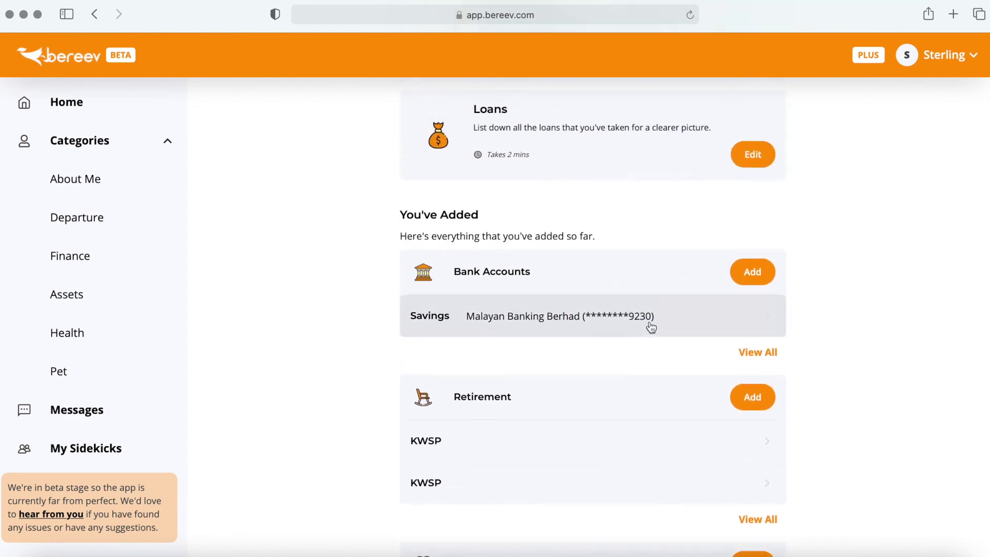
pyautogui.click(719, 328)
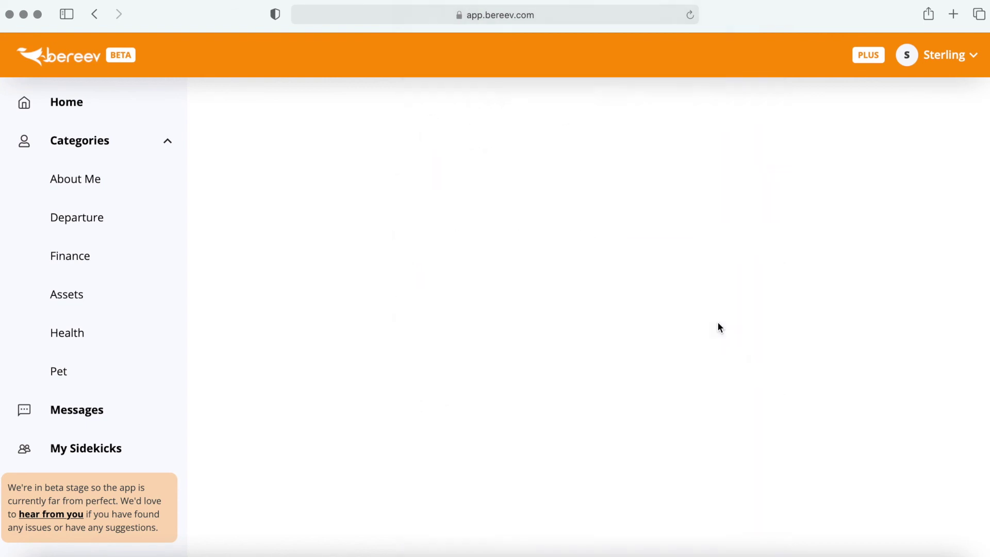